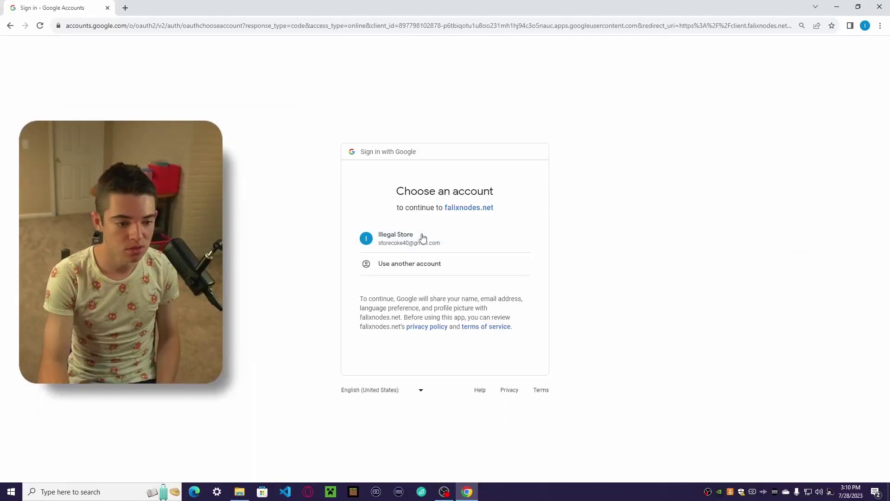
Sign up with the Google account and accept the user agreement and privacy policy
{"action": "left_click", "coordinate": [423, 238]}
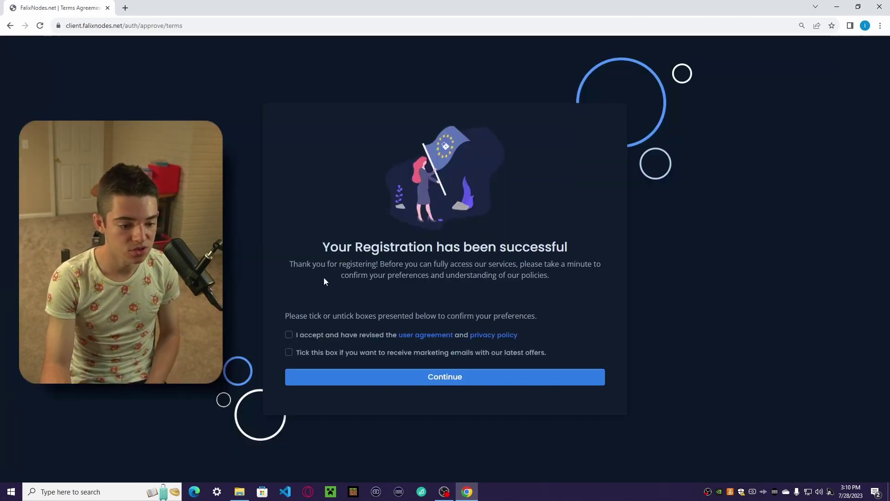
{"action": "left_click", "coordinate": [289, 353]}
{"action": "left_click", "coordinate": [360, 381]}
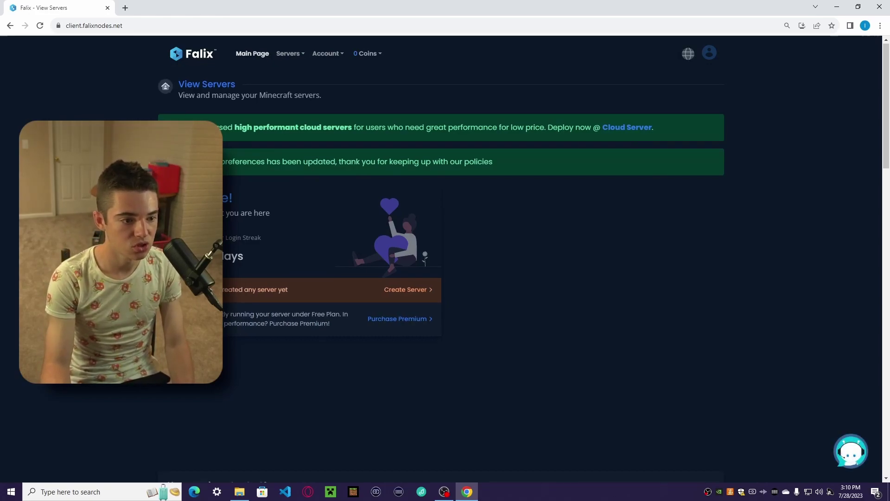
Start a new server named 'Croix's funland server of fun and lots of fun'
{"action": "scroll", "coordinate": [441, 260], "scroll_direction": "down", "scroll_amount": 3}
{"action": "scroll", "coordinate": [441, 259], "scroll_direction": "down", "scroll_amount": 7}
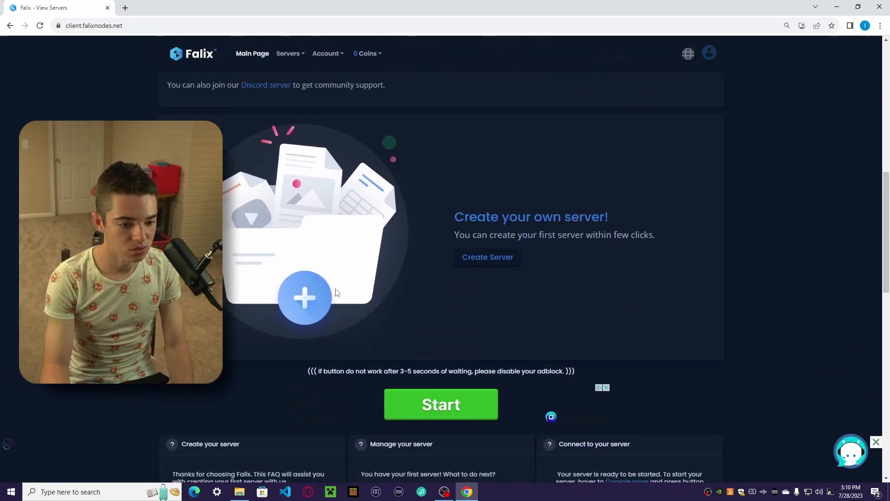
{"action": "left_click", "coordinate": [464, 263]}
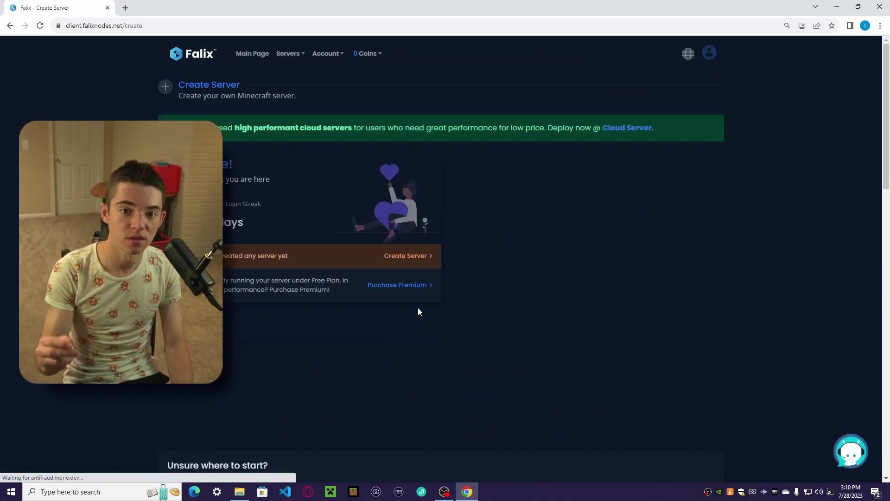
{"action": "scroll", "coordinate": [483, 275], "scroll_direction": "down", "scroll_amount": 6}
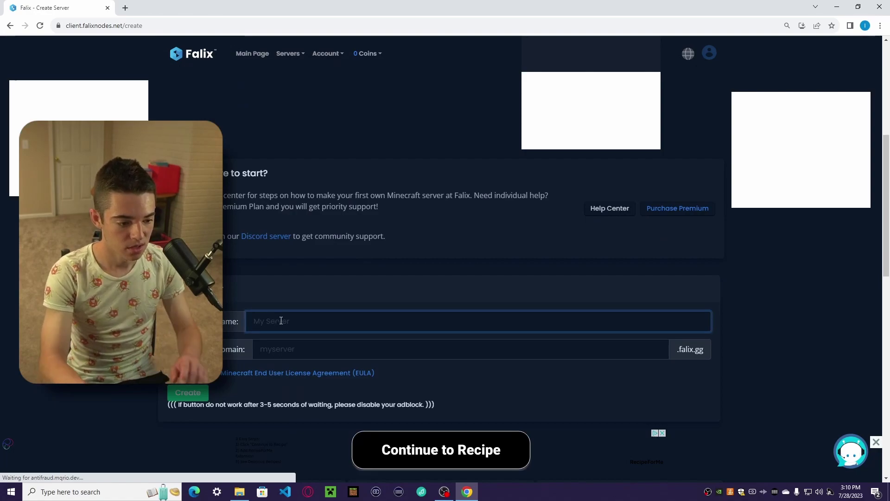
{"action": "type", "text": "oix's Funland server of fun and lots of fun"}
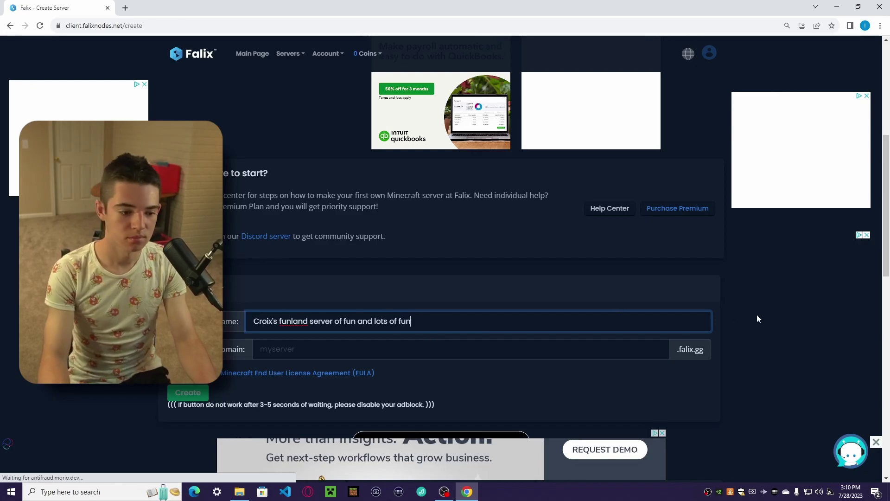
Agree to the Minecraft EULA and set the subdomain to croixcity
{"action": "left_click", "coordinate": [759, 318]}
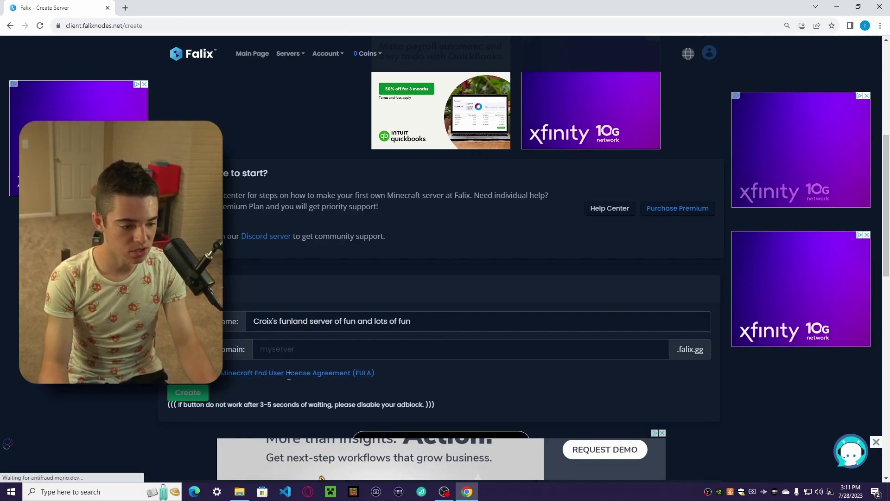
{"action": "left_click", "coordinate": [308, 350]}
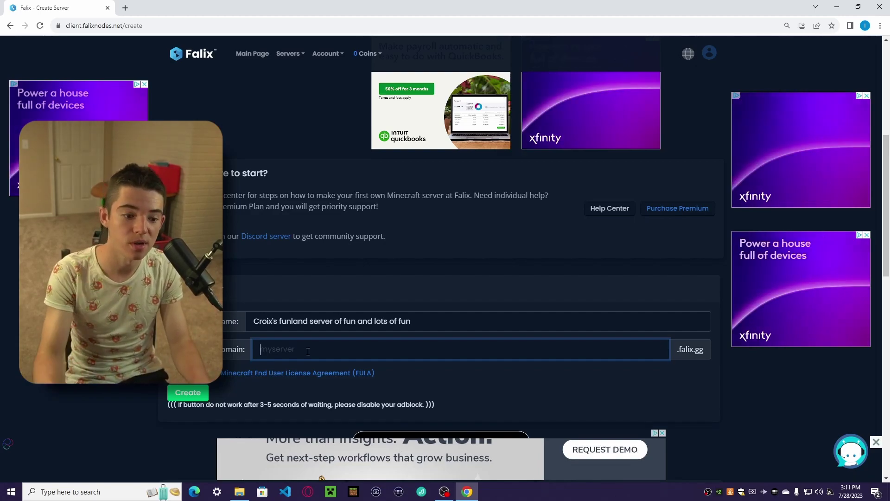
{"action": "type", "text": "croixcity"}
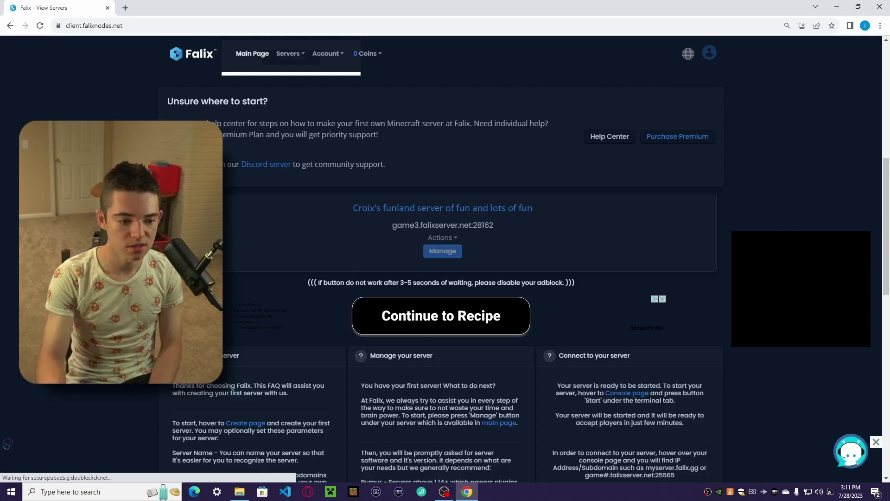
Install CraftBukkit / Spigot / PaperSpigot 1.20.1 from the server's Versions/Software page
{"action": "left_click", "coordinate": [448, 251]}
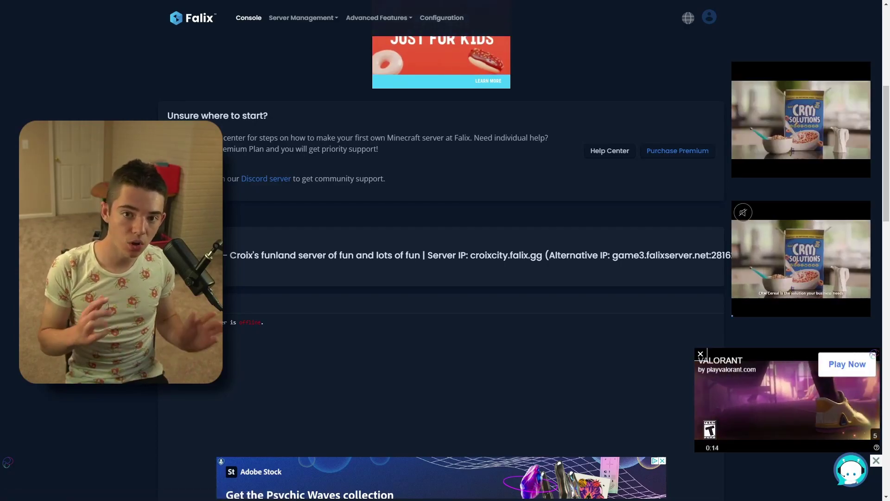
{"action": "left_click", "coordinate": [310, 20]}
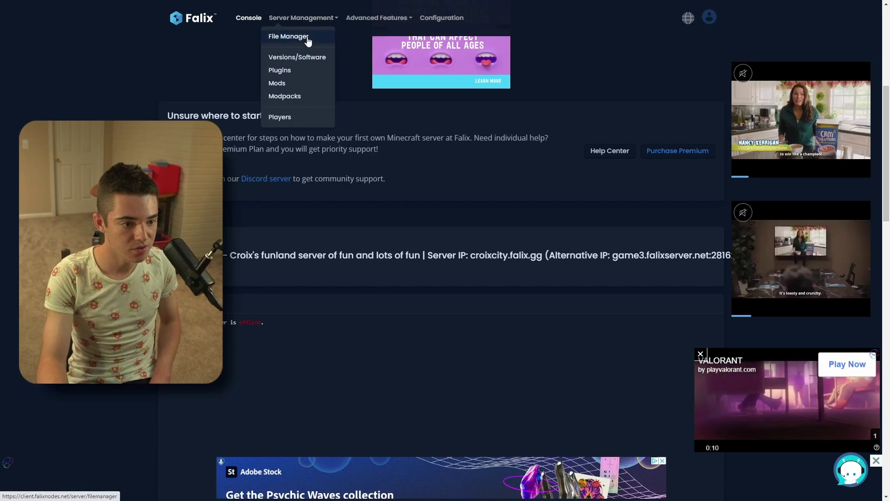
{"action": "left_click", "coordinate": [304, 61]}
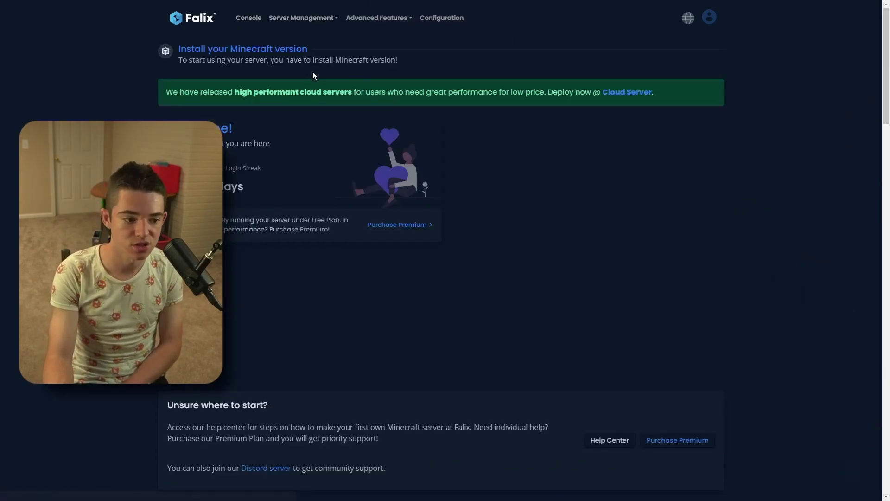
{"action": "scroll", "coordinate": [225, 261], "scroll_direction": "down", "scroll_amount": 7}
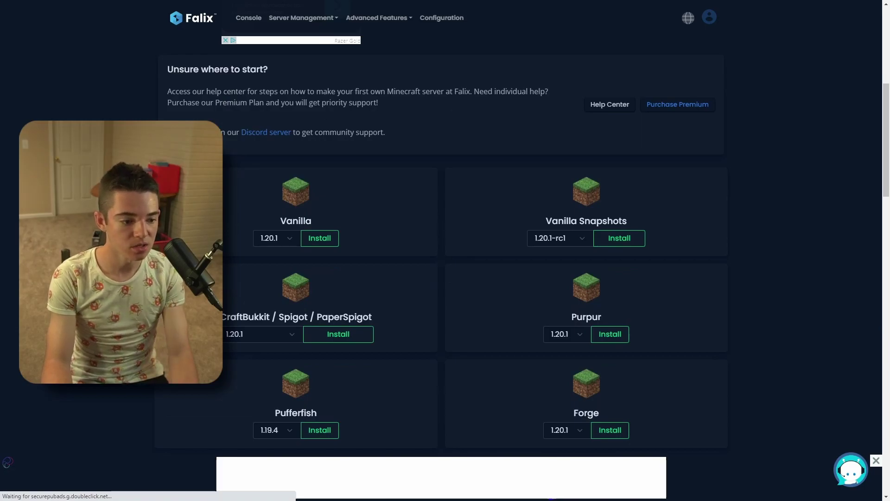
{"action": "scroll", "coordinate": [418, 223], "scroll_direction": "down", "scroll_amount": 2}
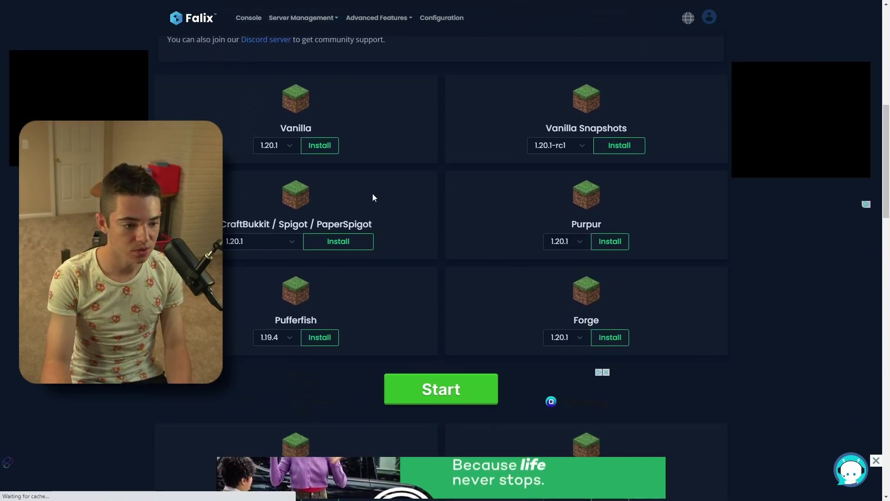
{"action": "left_click", "coordinate": [338, 241]}
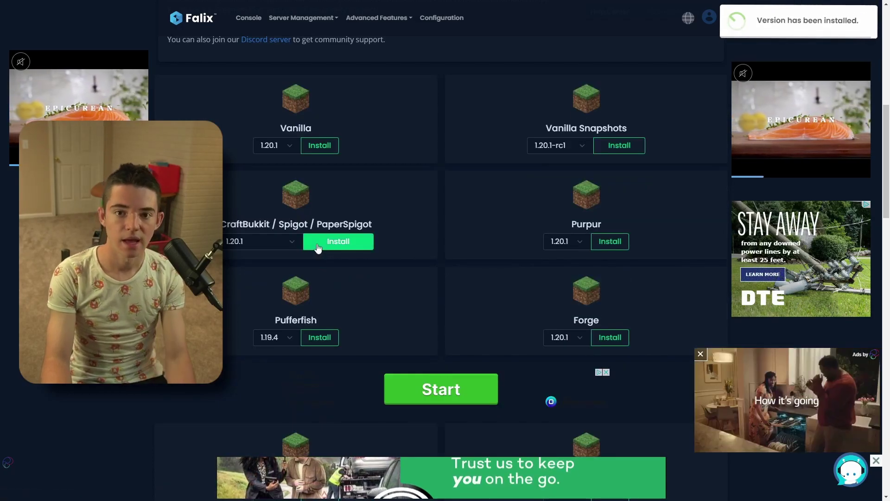
{"action": "scroll", "coordinate": [510, 139], "scroll_direction": "up", "scroll_amount": 6}
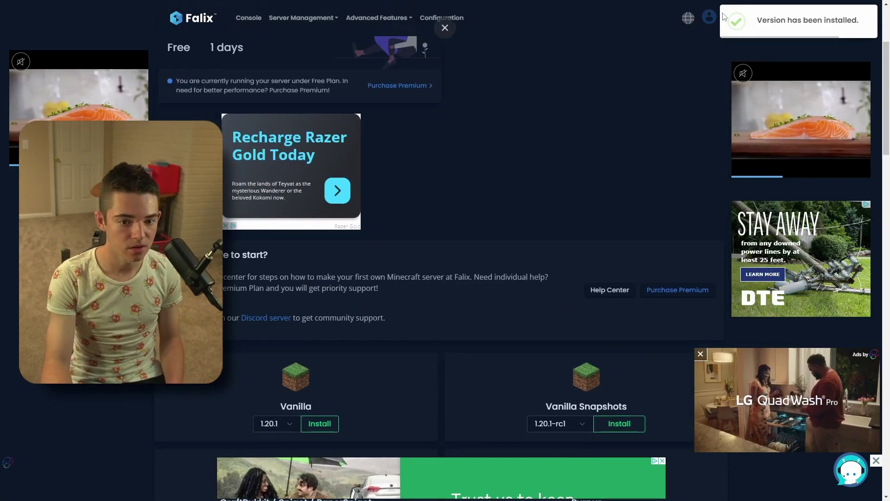
{"action": "scroll", "coordinate": [320, 248], "scroll_direction": "up", "scroll_amount": 3}
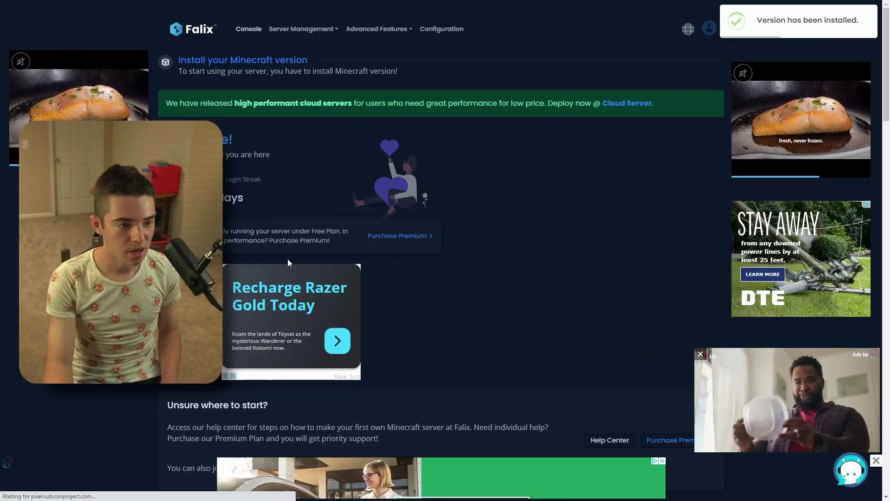
{"action": "scroll", "coordinate": [287, 269], "scroll_direction": "down", "scroll_amount": 10}
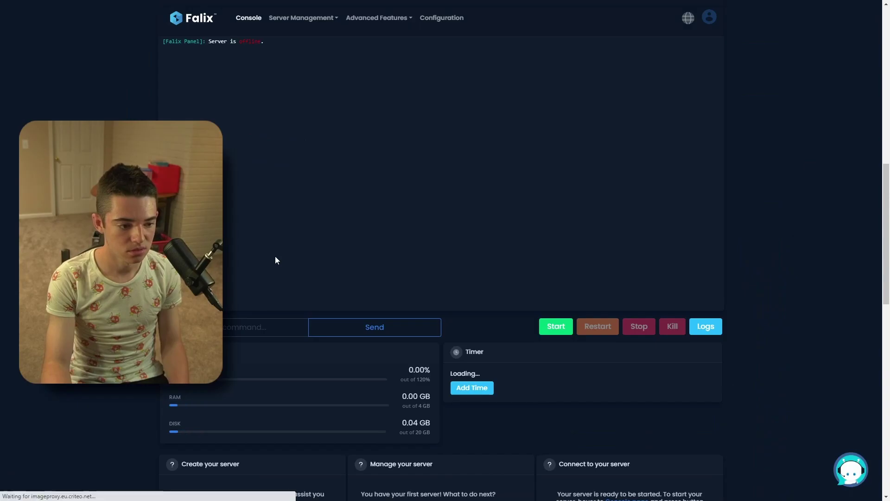
Start the server so it downloads mojang_1.20.1.jar and begins booting
{"action": "left_click", "coordinate": [556, 326]}
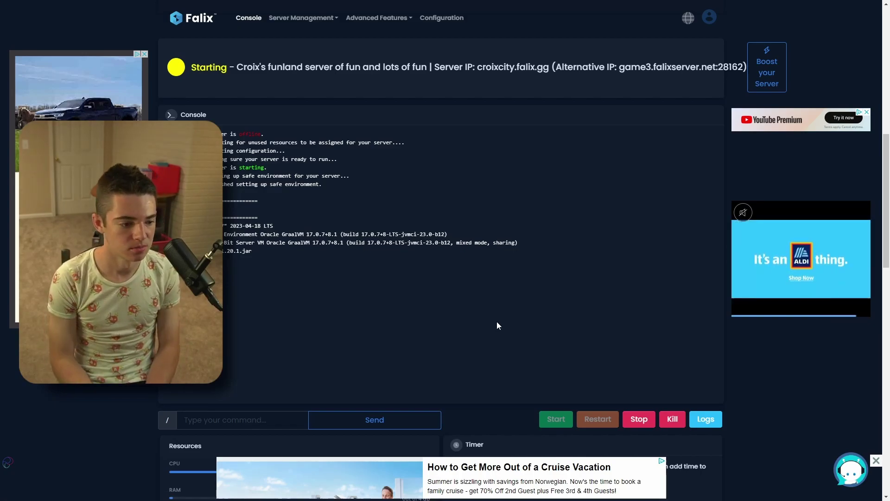
{"action": "scroll", "coordinate": [479, 192], "scroll_direction": "down", "scroll_amount": 3}
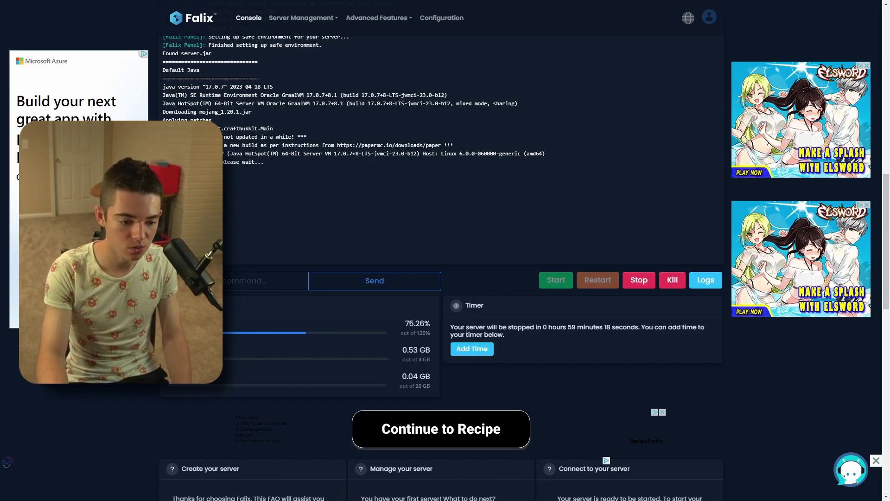
Add an extra hour to the auto-stop timer, bringing it to 1 hour 57 minutes
{"action": "left_click", "coordinate": [470, 351]}
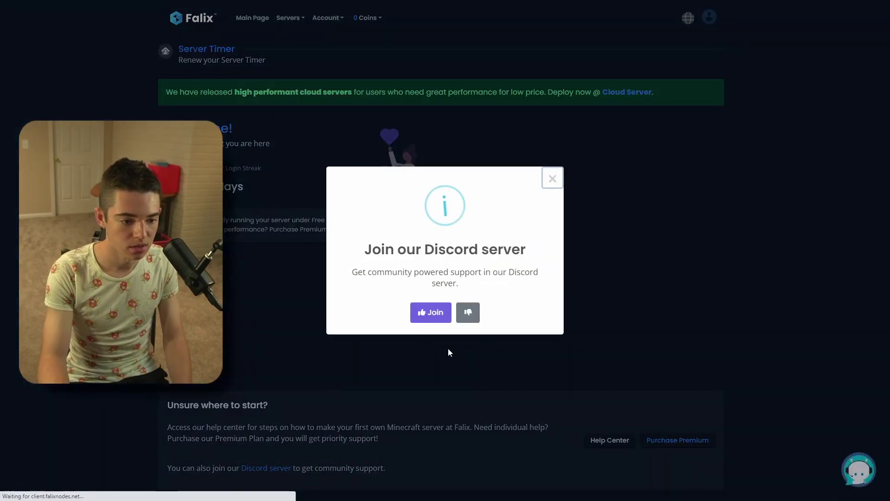
{"action": "left_click", "coordinate": [552, 179]}
{"action": "scroll", "coordinate": [502, 223], "scroll_direction": "down", "scroll_amount": 4}
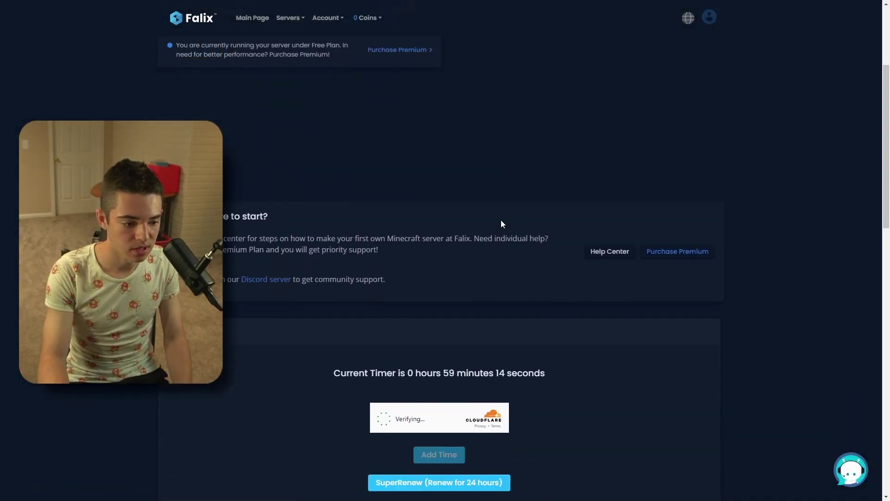
{"action": "scroll", "coordinate": [501, 224], "scroll_direction": "down", "scroll_amount": 4}
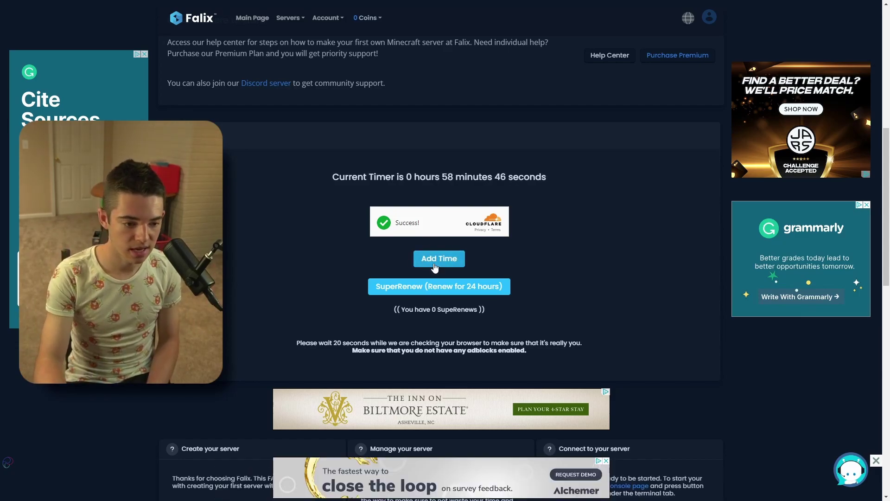
{"action": "left_click", "coordinate": [421, 268]}
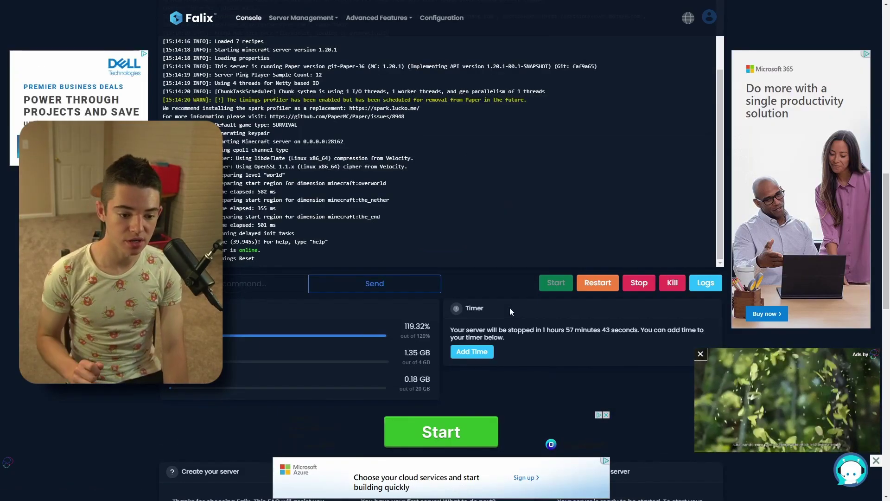
{"action": "scroll", "coordinate": [530, 284], "scroll_direction": "down", "scroll_amount": 1}
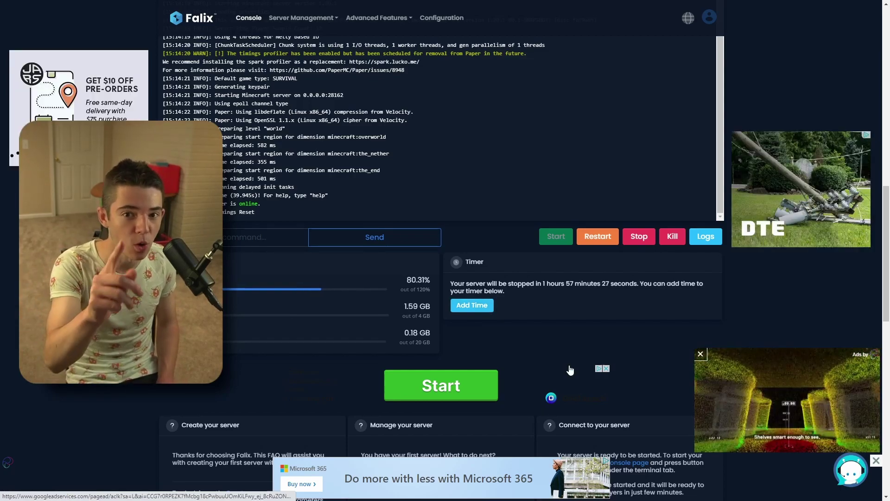
Open server.properties from the server's File Manager
{"action": "scroll", "coordinate": [578, 313], "scroll_direction": "up", "scroll_amount": 5}
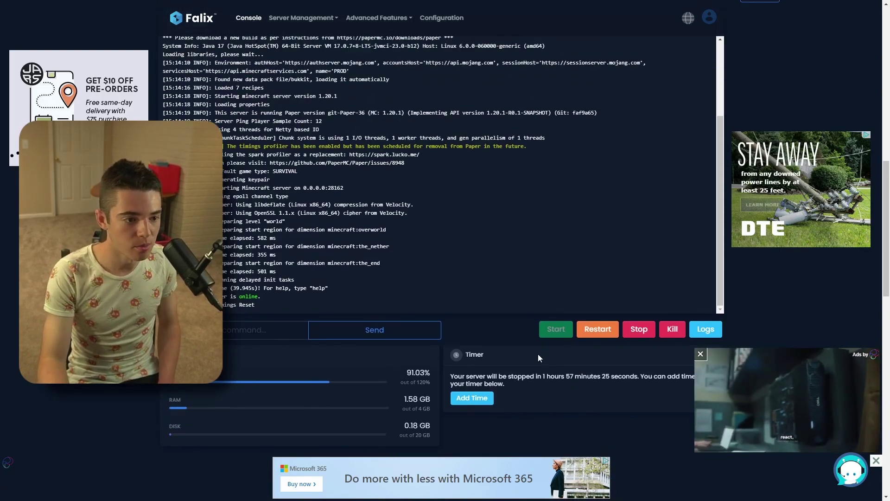
{"action": "left_click", "coordinate": [303, 18]}
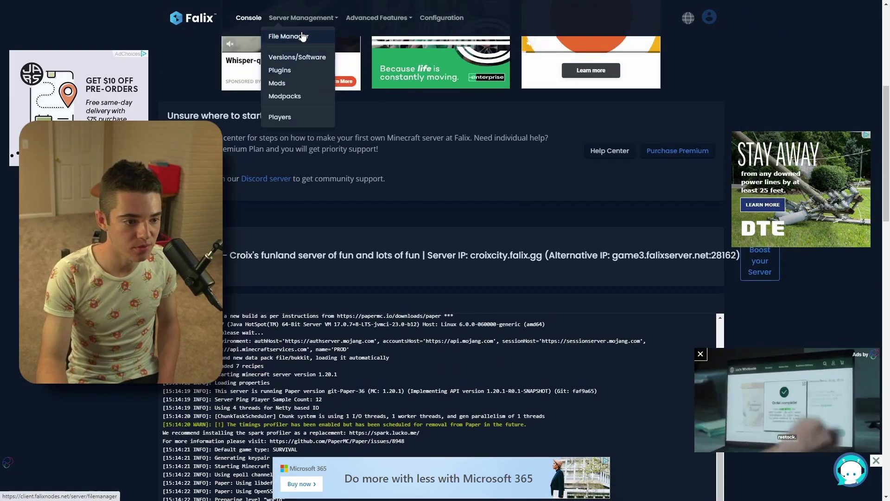
{"action": "left_click", "coordinate": [306, 37]}
{"action": "scroll", "coordinate": [408, 224], "scroll_direction": "down", "scroll_amount": 7}
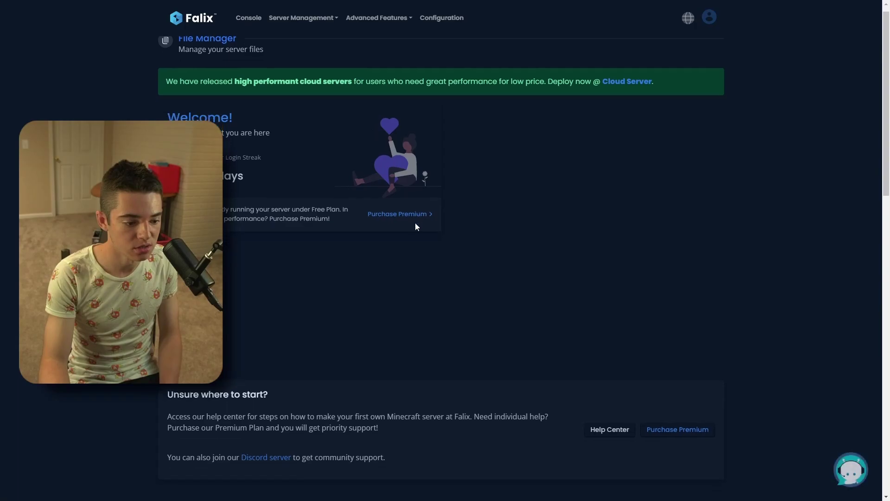
{"action": "scroll", "coordinate": [379, 220], "scroll_direction": "down", "scroll_amount": 10}
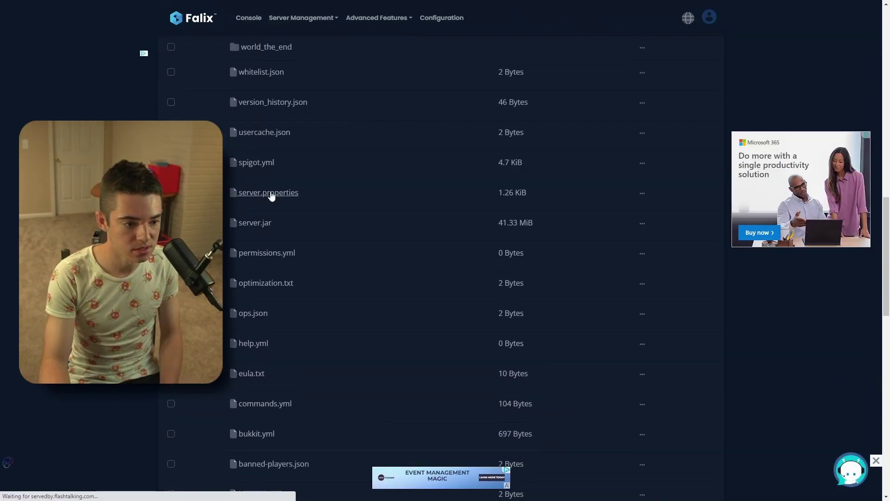
{"action": "left_click", "coordinate": [269, 199]}
Change enforce-secure-profile from true to false, save the file and close the editor
{"action": "scroll", "coordinate": [280, 207], "scroll_direction": "down", "scroll_amount": 8}
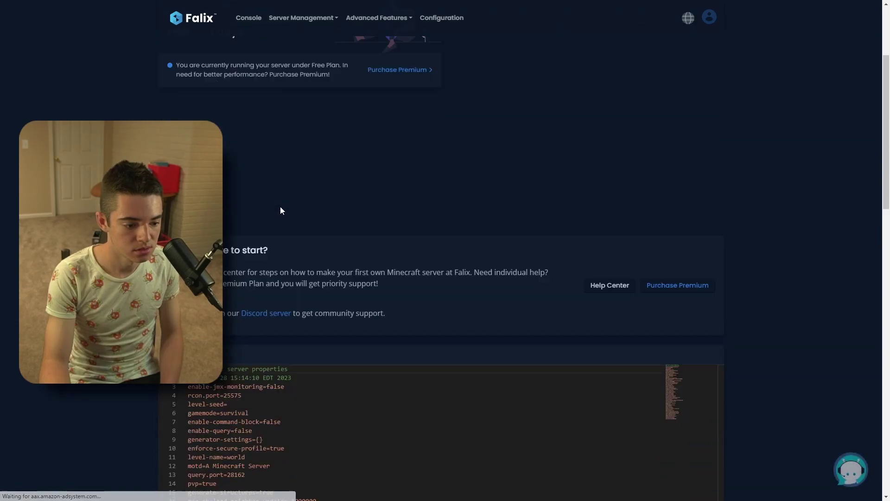
{"action": "scroll", "coordinate": [280, 207], "scroll_direction": "down", "scroll_amount": 1}
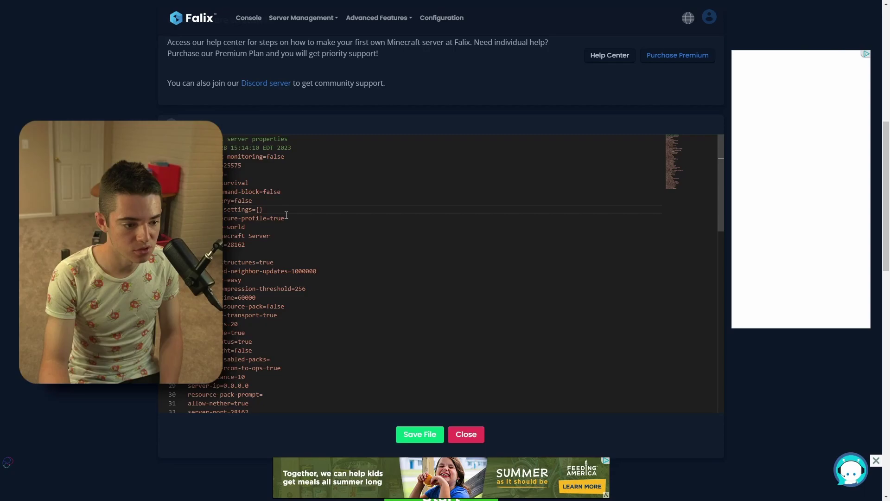
{"action": "double_click", "coordinate": [288, 218]}
{"action": "type", "text": "fals"}
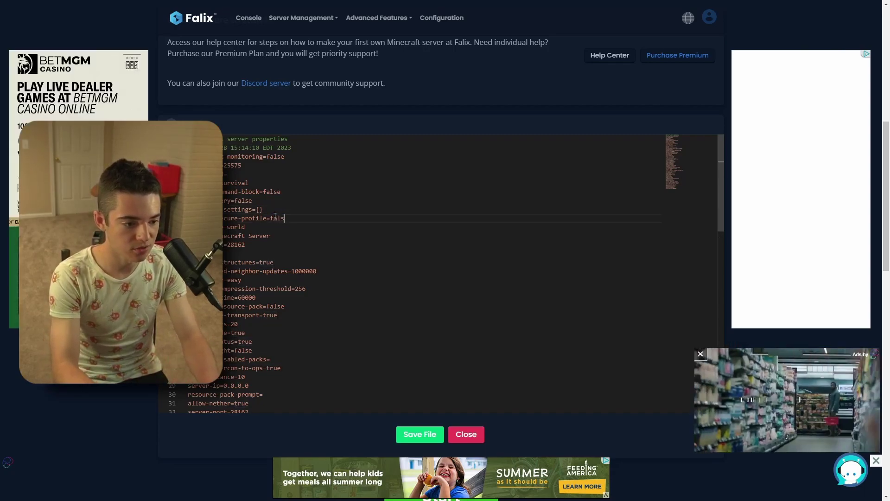
{"action": "type", "text": "e"}
{"action": "left_click", "coordinate": [420, 435]}
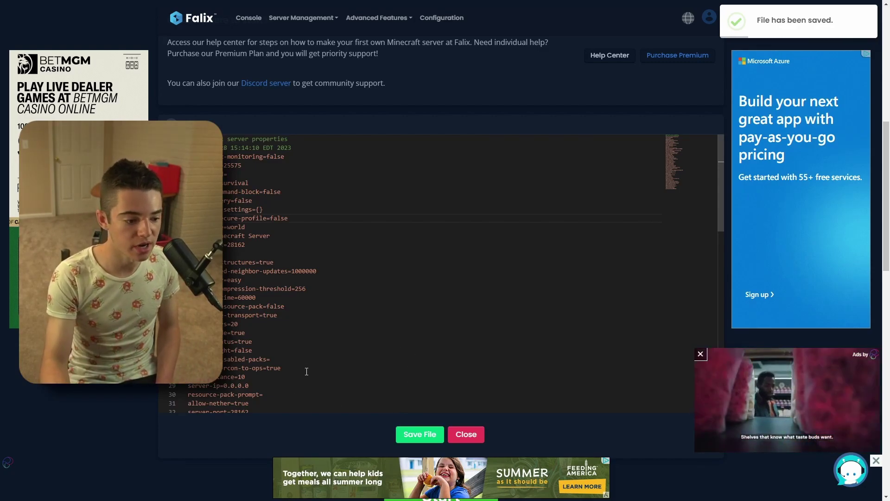
{"action": "left_click", "coordinate": [260, 335]}
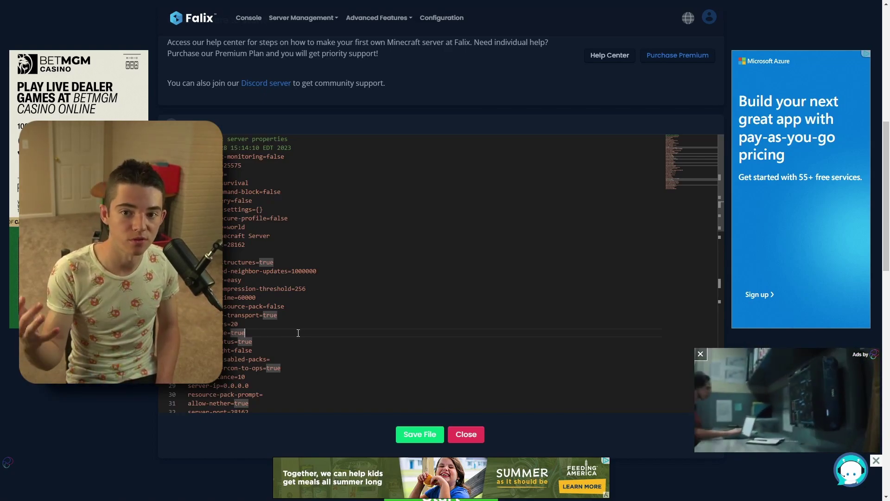
{"action": "left_click", "coordinate": [463, 435]}
{"action": "scroll", "coordinate": [461, 441], "scroll_direction": "up", "scroll_amount": 10}
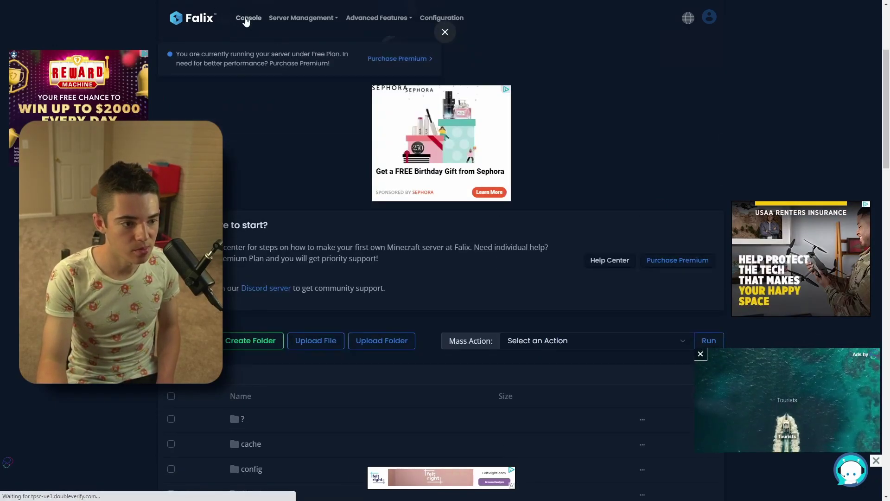
Restart the server so the enforce-secure-profile change applies
{"action": "scroll", "coordinate": [249, 291], "scroll_direction": "down", "scroll_amount": 10}
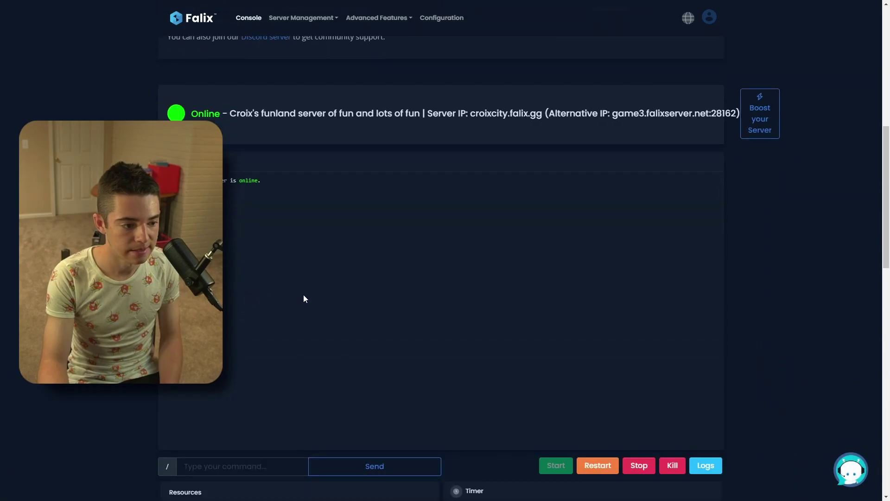
{"action": "left_click", "coordinate": [594, 326]}
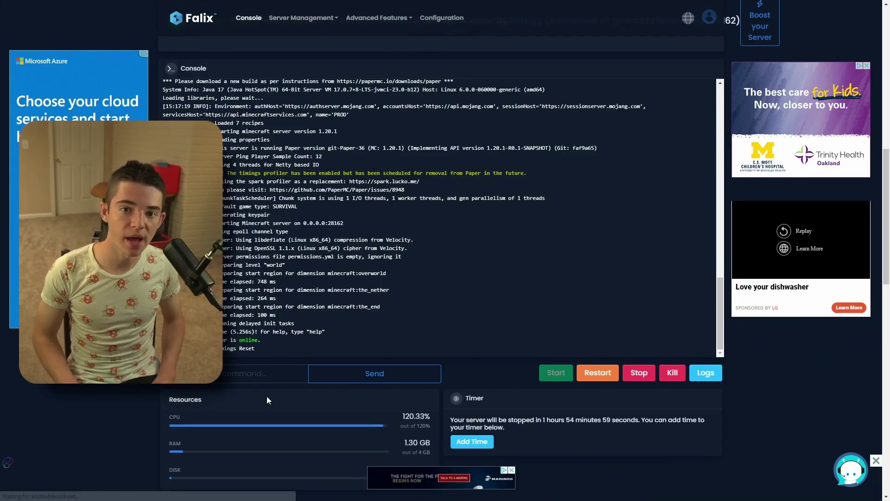
{"action": "scroll", "coordinate": [284, 413], "scroll_direction": "up", "scroll_amount": 4}
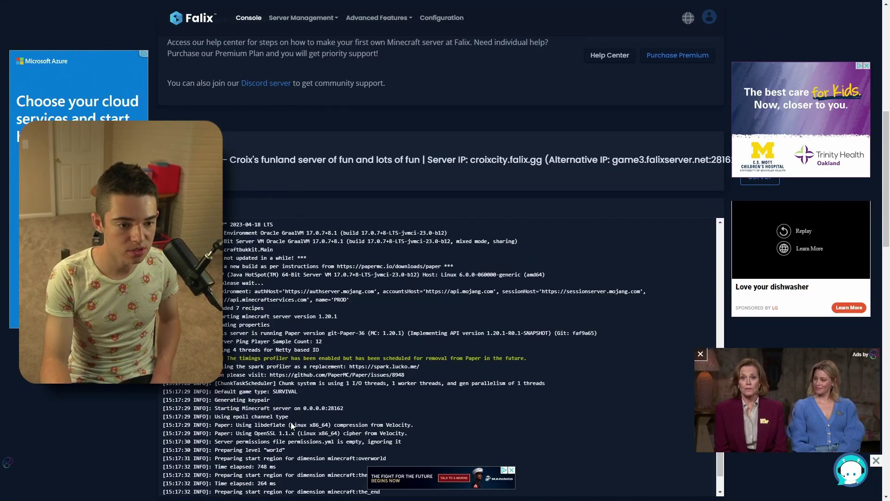
{"action": "scroll", "coordinate": [639, 200], "scroll_direction": "up", "scroll_amount": 1}
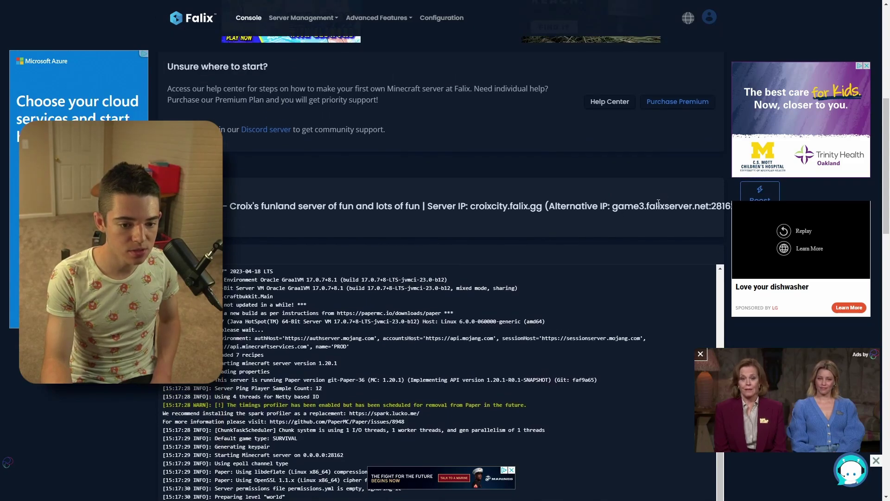
Select the server address croixcity.falix.gg to copy it
{"action": "scroll", "coordinate": [684, 201], "scroll_direction": "down", "scroll_amount": 1}
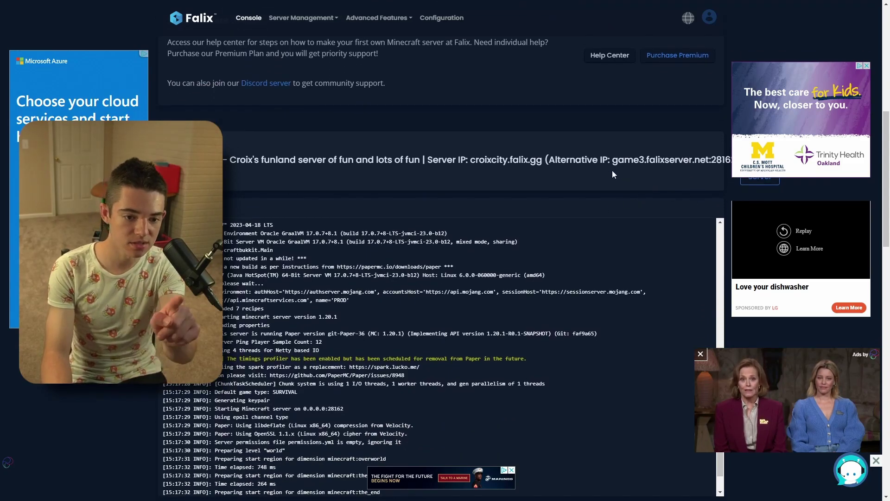
{"action": "scroll", "coordinate": [564, 200], "scroll_direction": "up", "scroll_amount": 1}
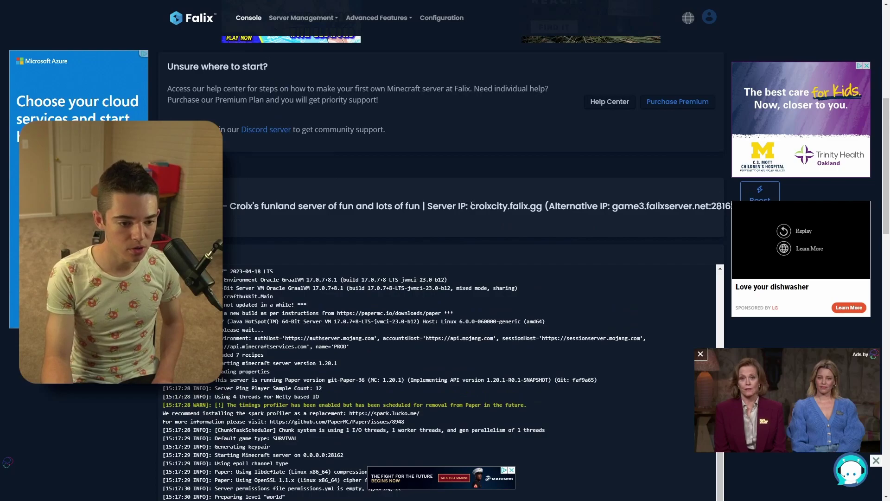
{"action": "left_click_drag", "start_coordinate": [539, 207], "coordinate": [543, 207]}
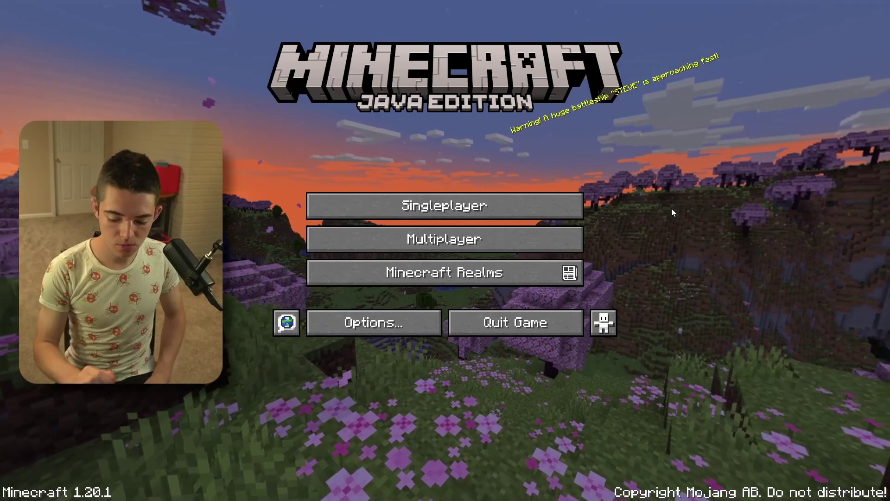
Add croixcity.falix.gg to the multiplayer list as Minecraft Server and join it
{"action": "left_click", "coordinate": [410, 239]}
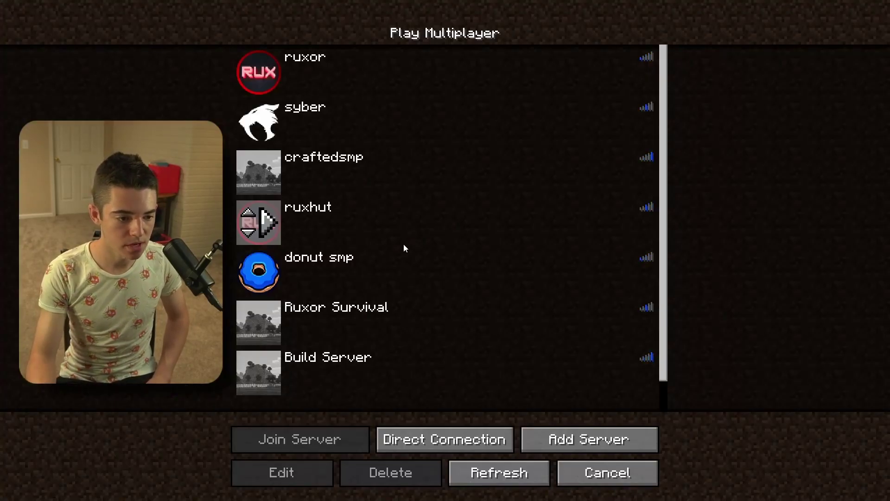
{"action": "scroll", "coordinate": [469, 276], "scroll_direction": "down", "scroll_amount": 1}
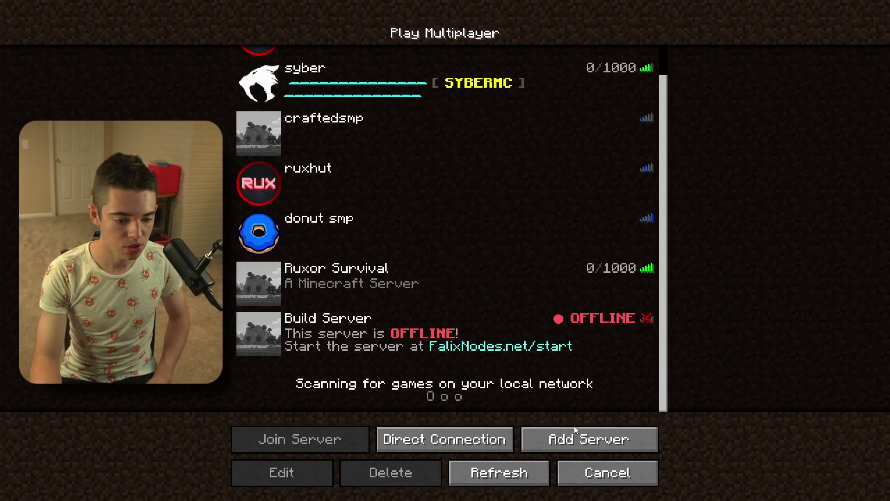
{"action": "left_click", "coordinate": [573, 452]}
{"action": "left_click", "coordinate": [420, 158]}
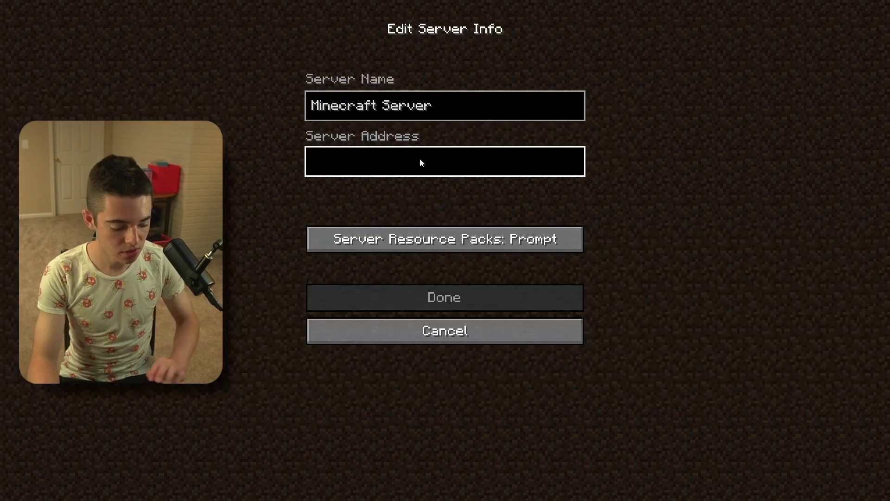
{"action": "type", "text": "croixcity.falix.gg"}
{"action": "left_click", "coordinate": [431, 297]}
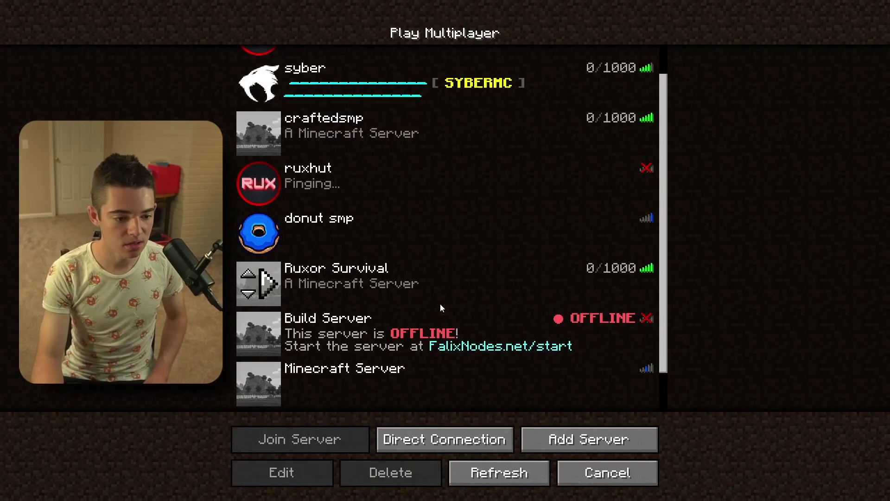
{"action": "double_click", "coordinate": [435, 333]}
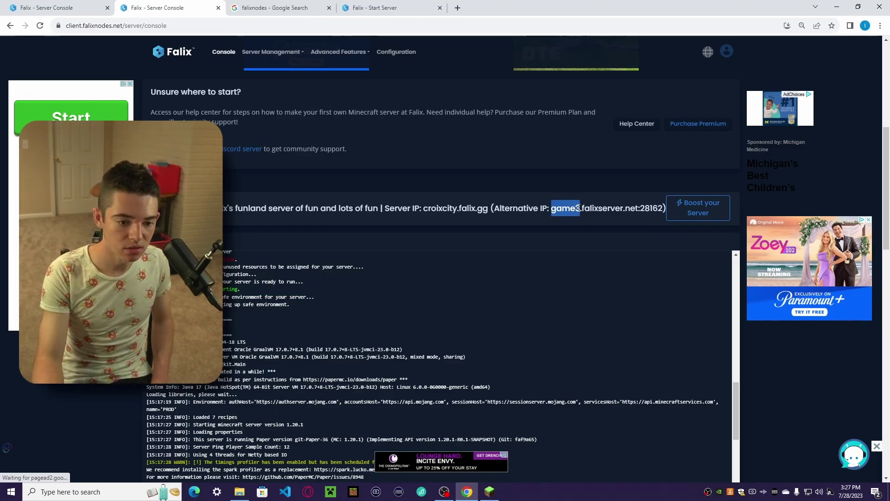
Copy game3.falixserver.net:28162 and submit it on the Start Server page
{"action": "left_click_drag", "start_coordinate": [630, 217], "coordinate": [658, 214]}
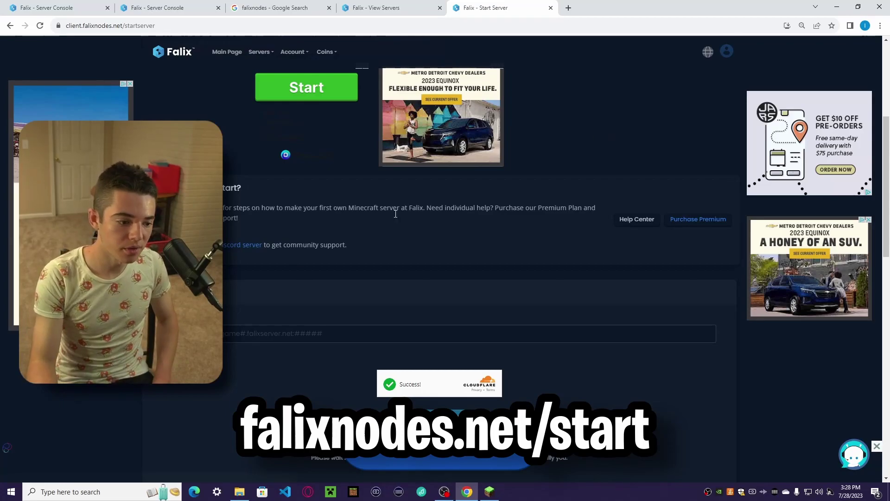
{"action": "left_click", "coordinate": [259, 334]}
{"action": "key", "text": "Down"}
{"action": "key", "text": "Return"}
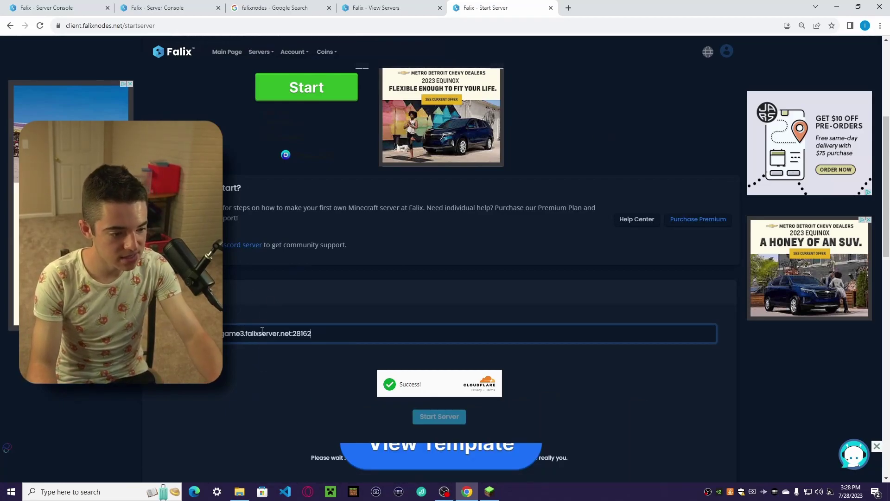
{"action": "scroll", "coordinate": [396, 378], "scroll_direction": "down", "scroll_amount": 3}
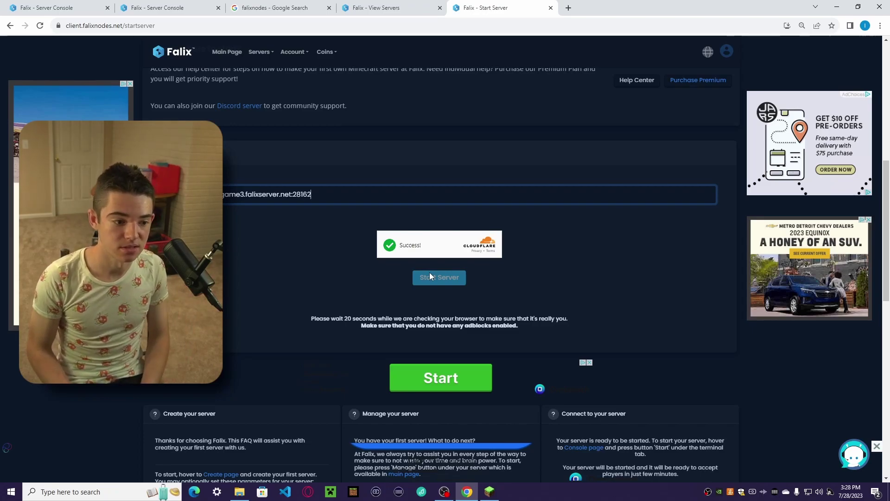
{"action": "left_click", "coordinate": [431, 280]}
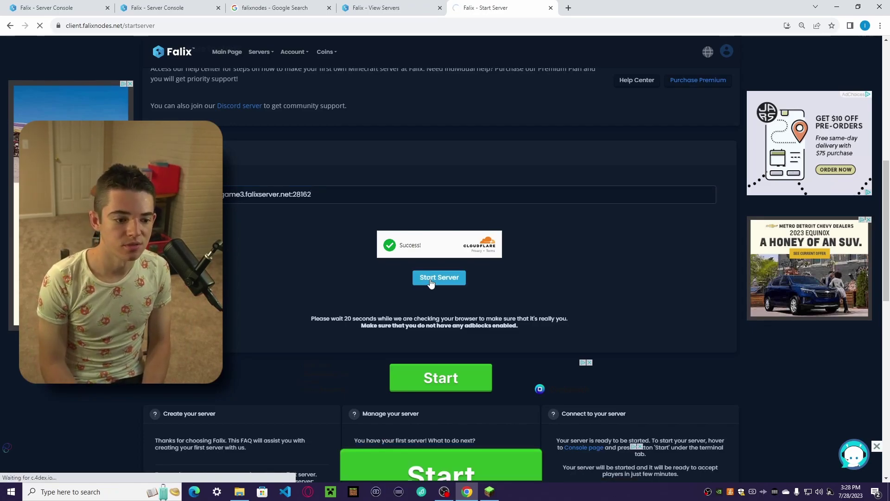